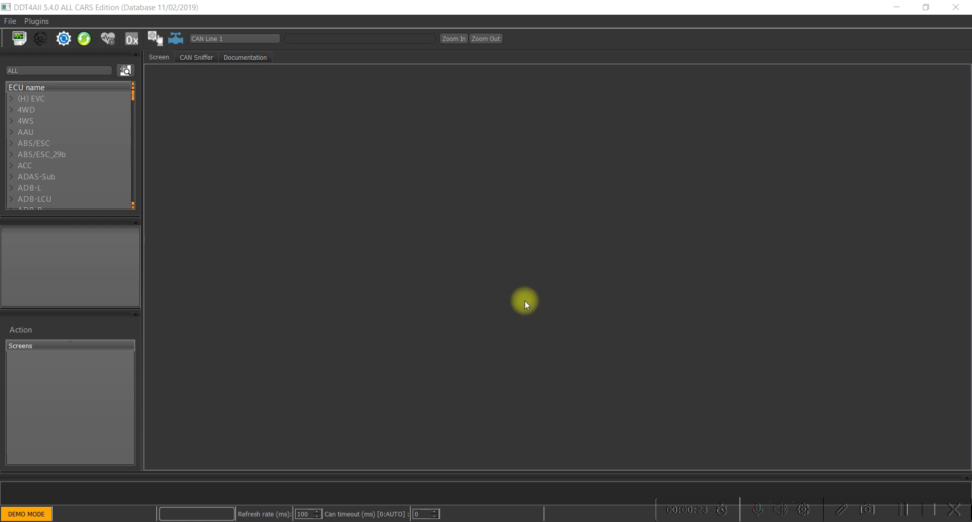
Expand the ABS/ESC group, widen the left panel, and scroll down to ABSESC - X10527998 Version 3.8
click(101, 122)
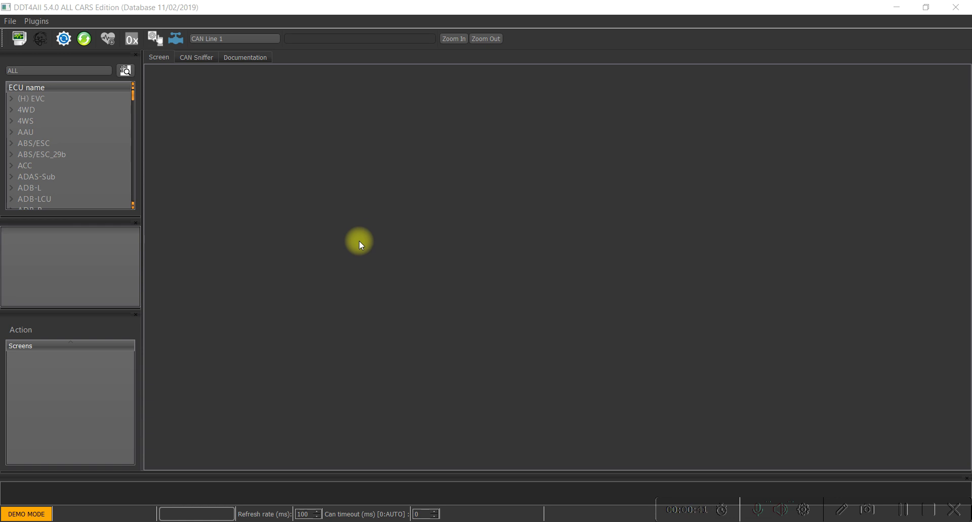
click(21, 74)
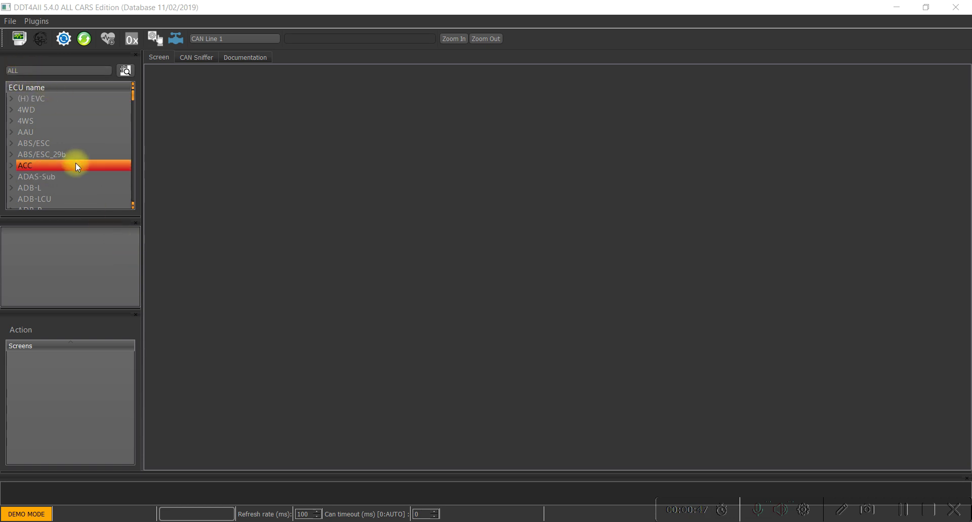
click(14, 146)
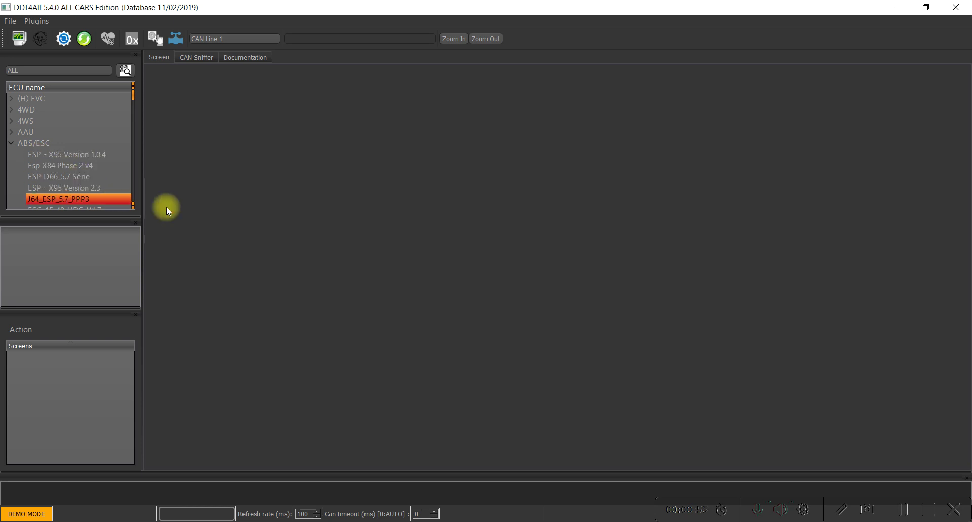
drag(144, 177, 191, 187)
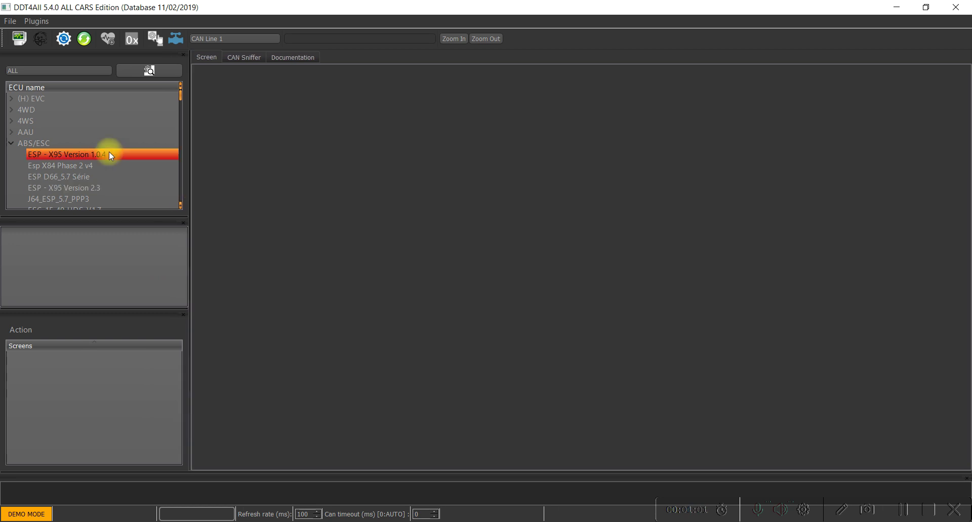
scroll(120, 155, down, 1)
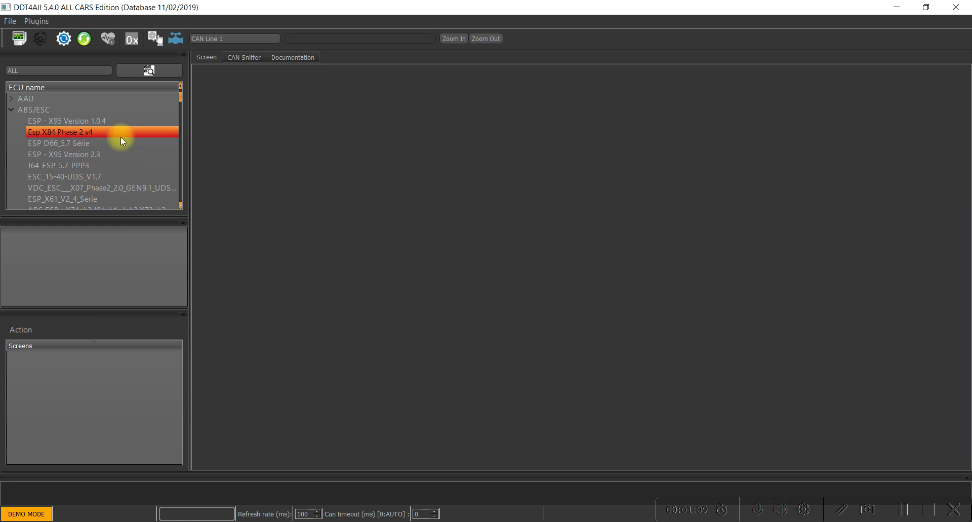
scroll(120, 137, down, 4)
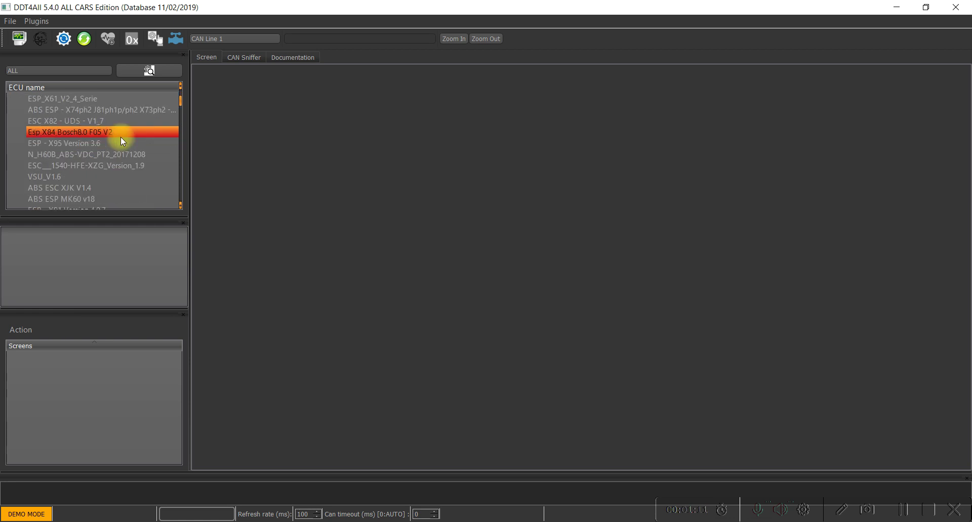
scroll(121, 137, down, 2)
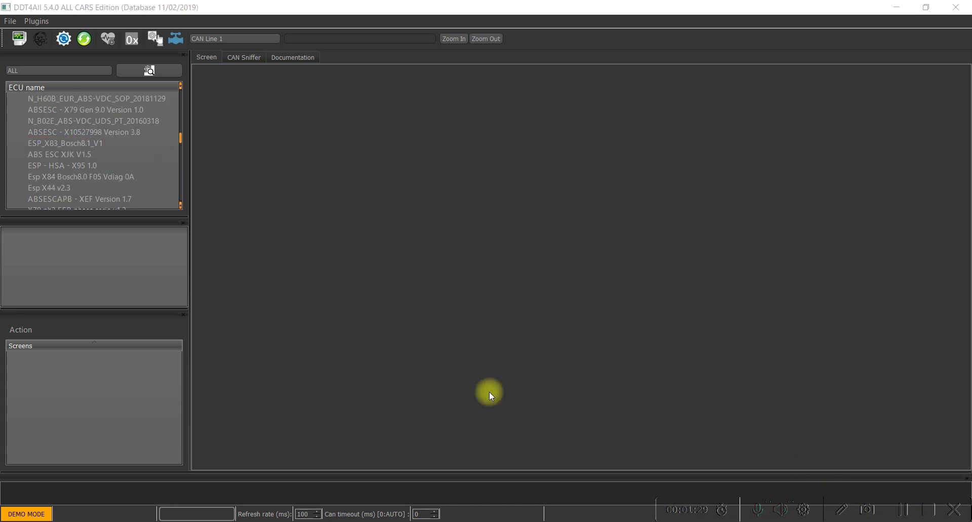
Add and connect ABSESC - X10527998 Version 3.8, then open 1 - Configuration › 11 - ECU configuration
double_click(111, 133)
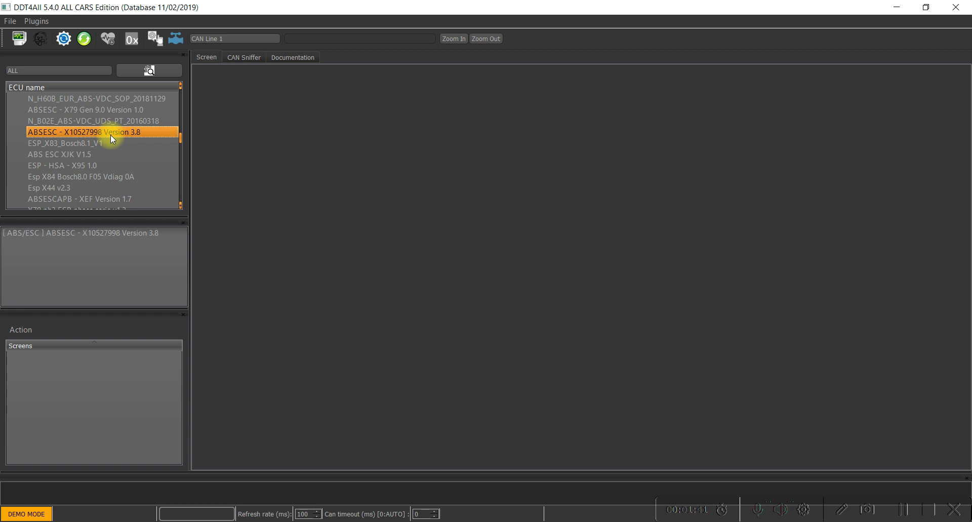
double_click(97, 234)
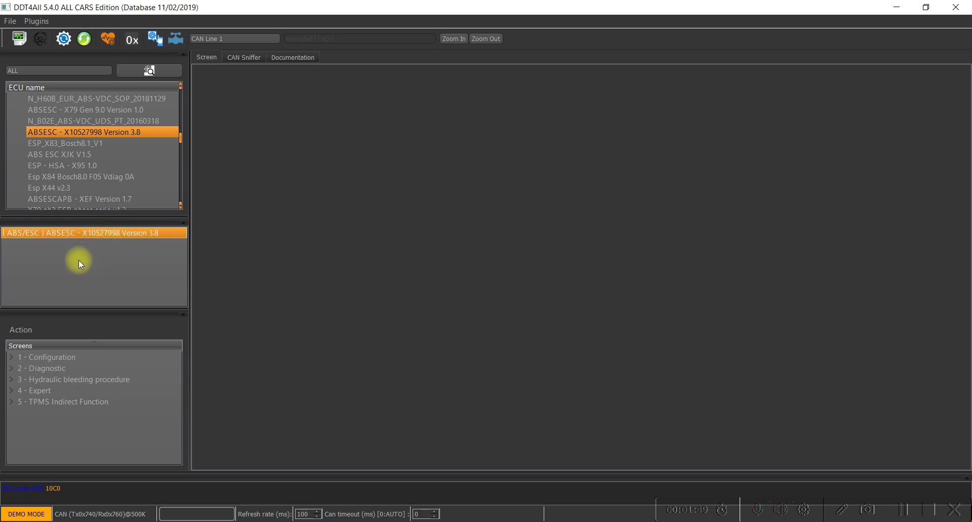
click(12, 357)
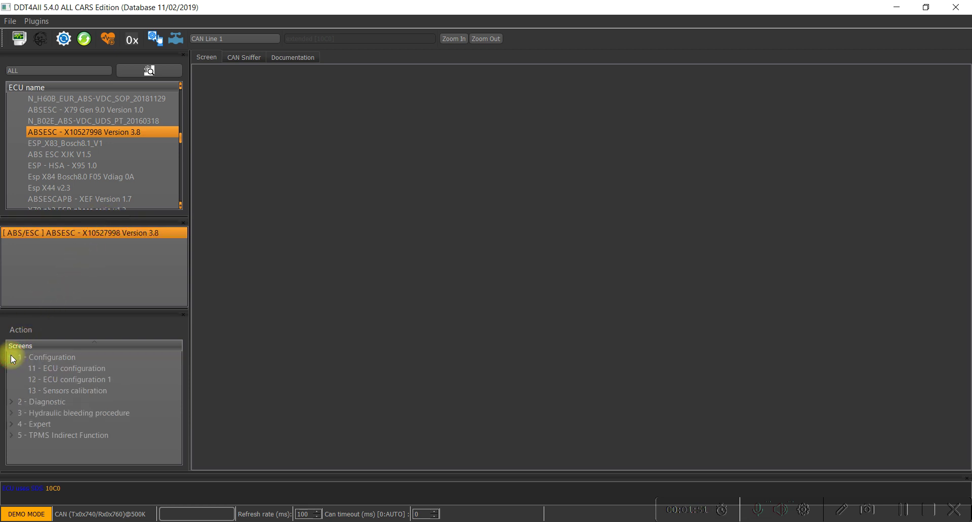
click(50, 368)
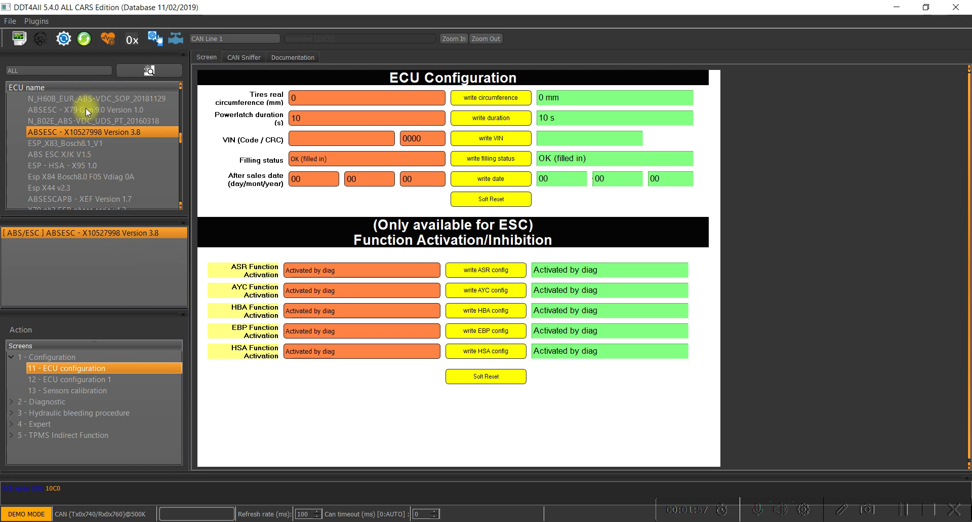
In extended session, set HSA Function Activation to 'Activated by diag' and write the HSA config
click(40, 42)
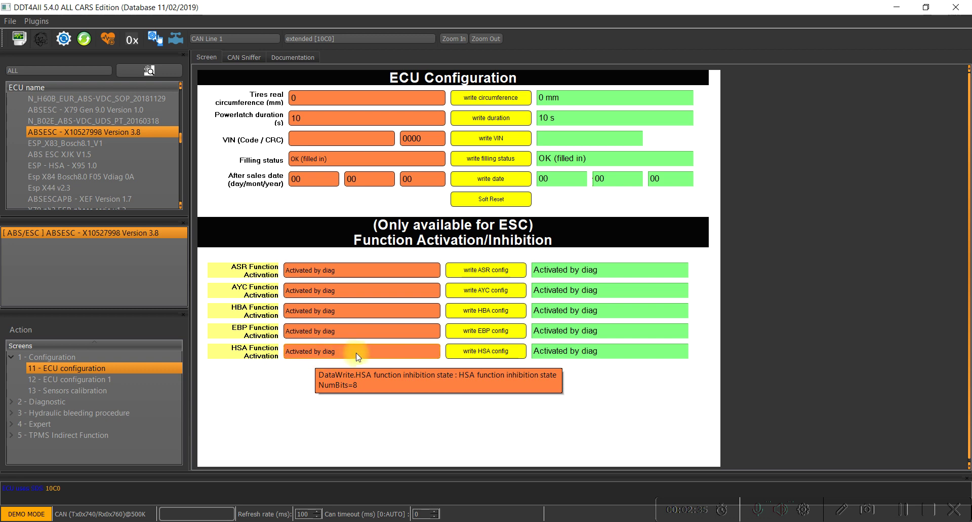
click(427, 354)
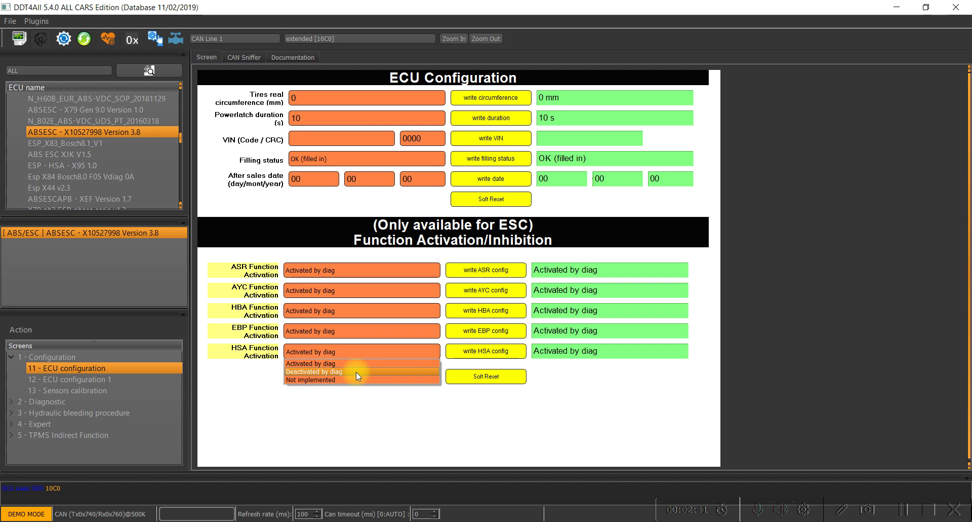
click(321, 363)
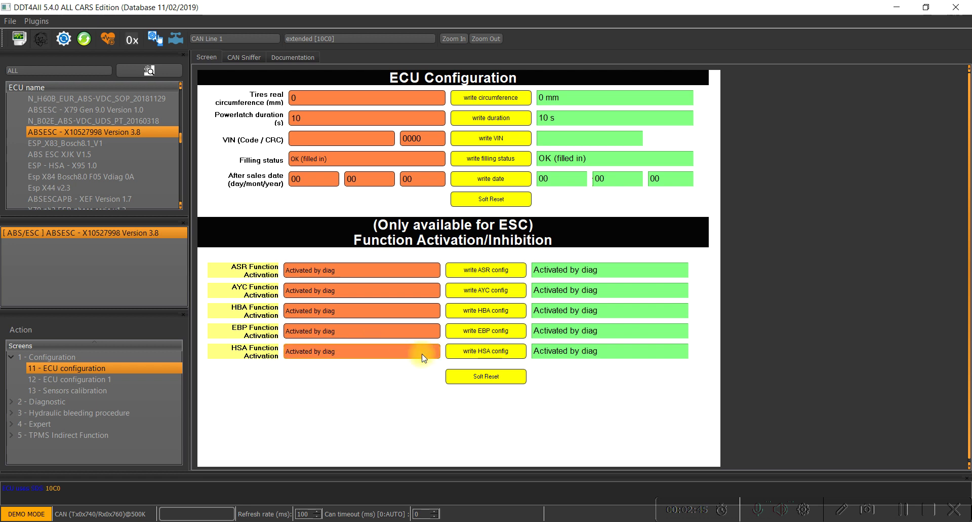
click(489, 353)
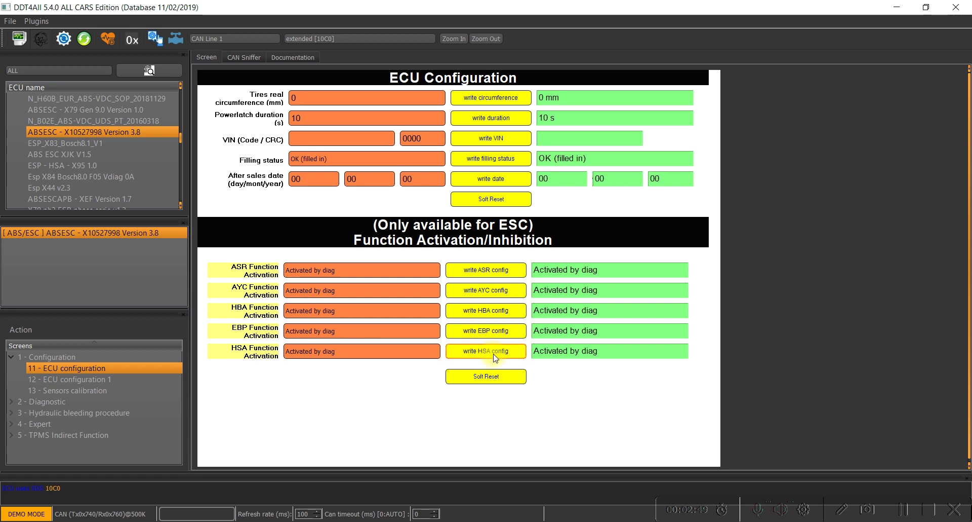
click(495, 357)
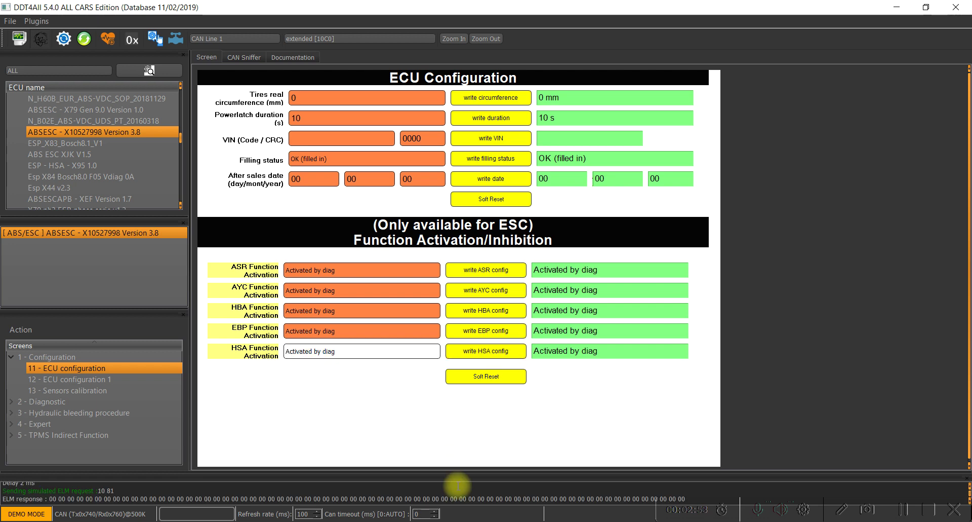
Enlarge the communication log panel and return the ECU to its default diagnostic session
drag(458, 471, 457, 418)
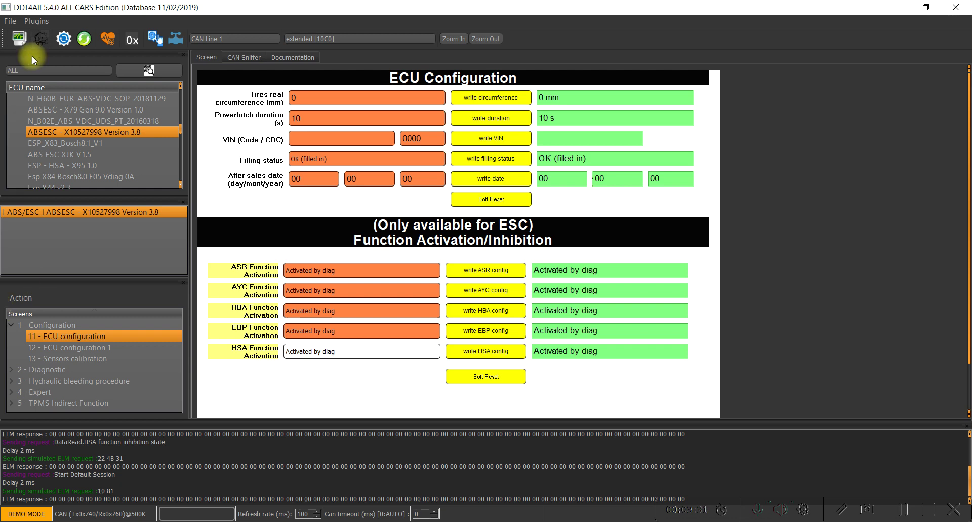
click(41, 40)
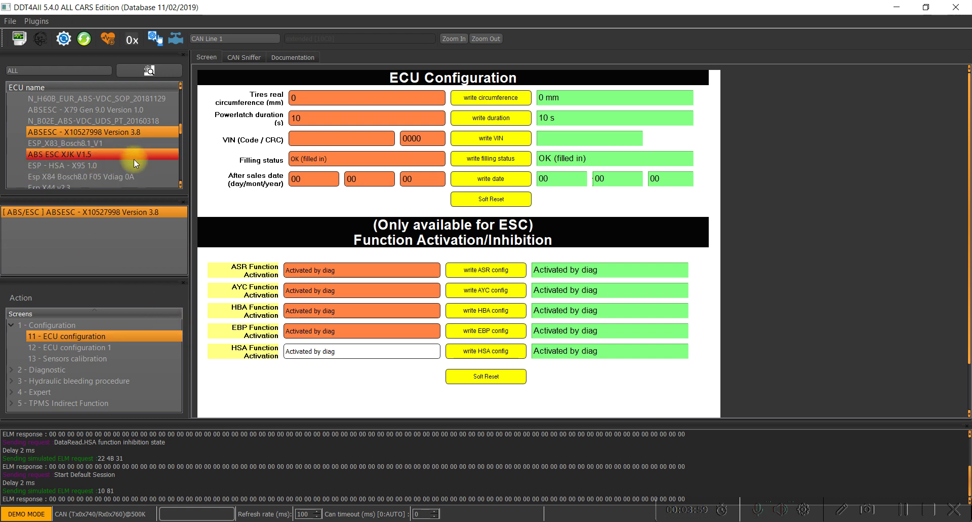
Scroll up to ABS ESC X92 X67 V1.9, add it to the loaded ECUs, and switch to it
scroll(96, 151, up, 1)
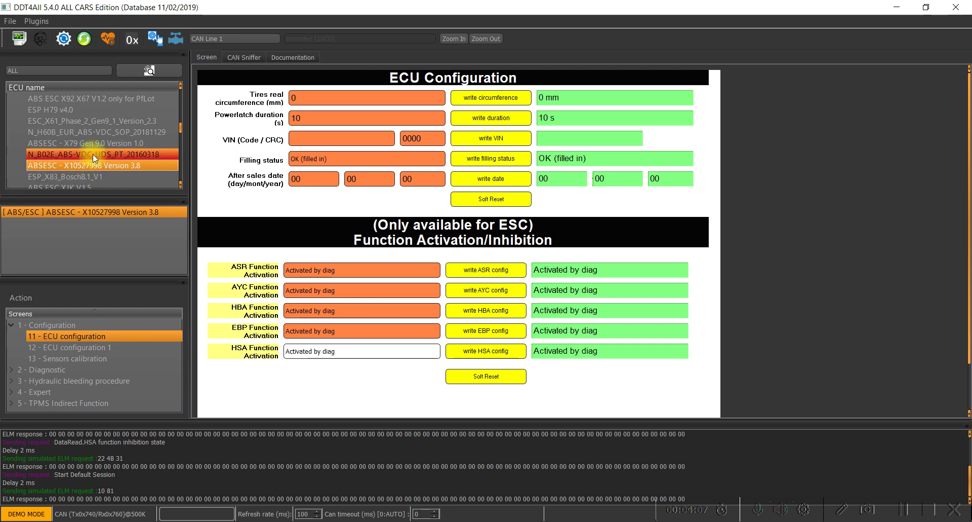
scroll(96, 157, up, 1)
scroll(98, 159, up, 1)
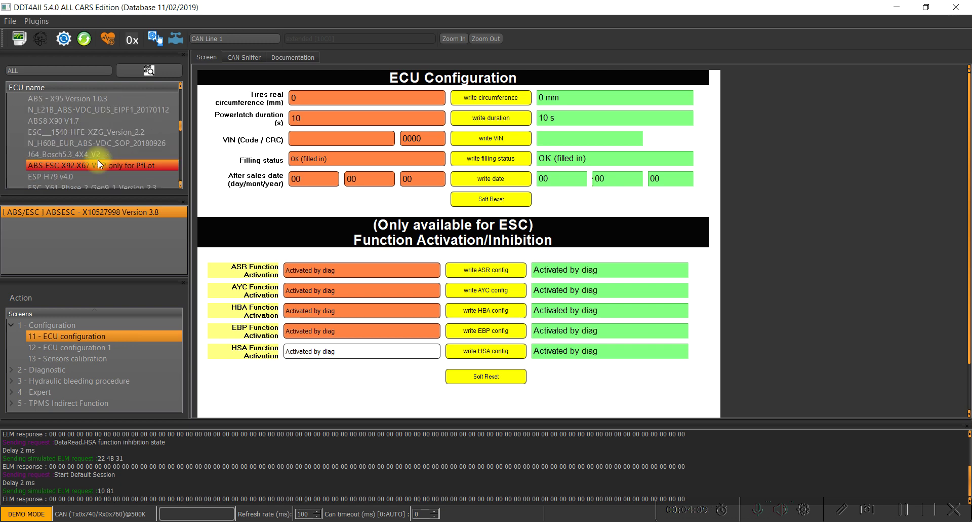
scroll(98, 161, up, 1)
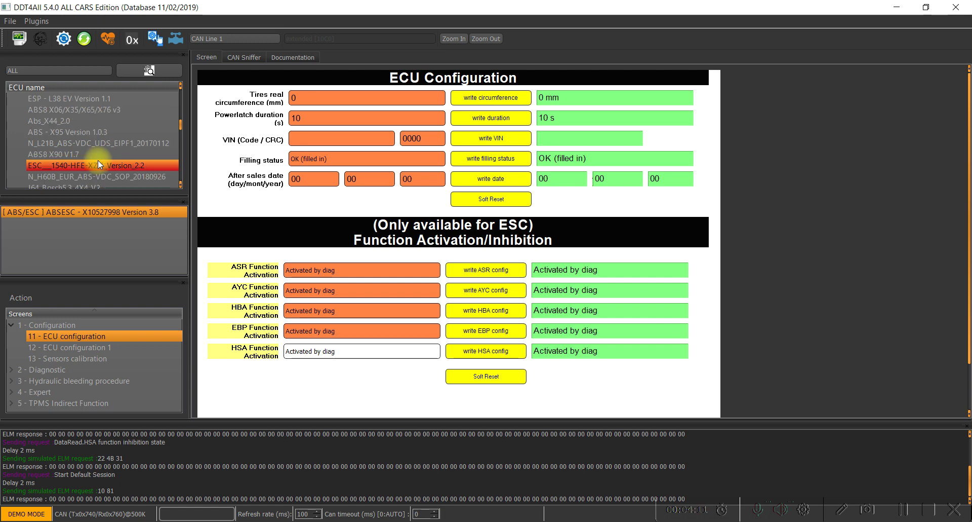
scroll(98, 159, up, 2)
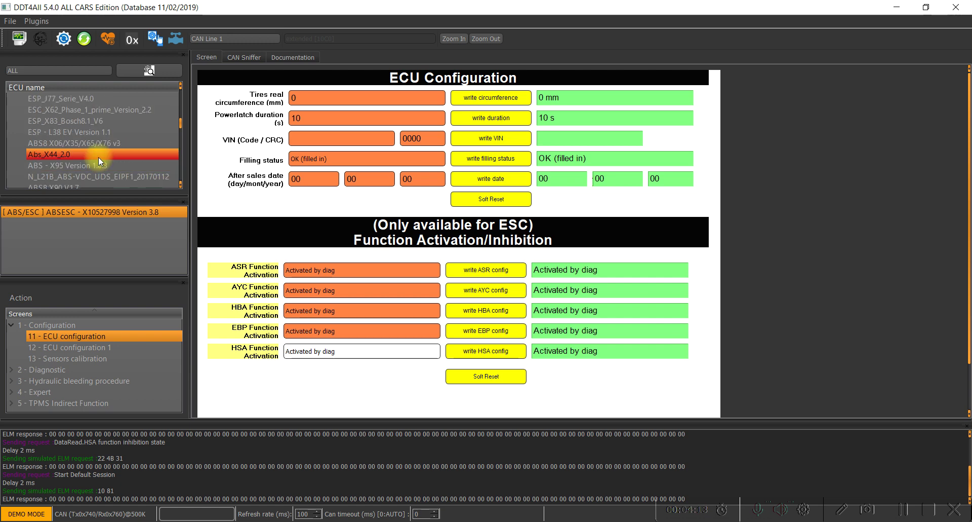
scroll(98, 158, up, 3)
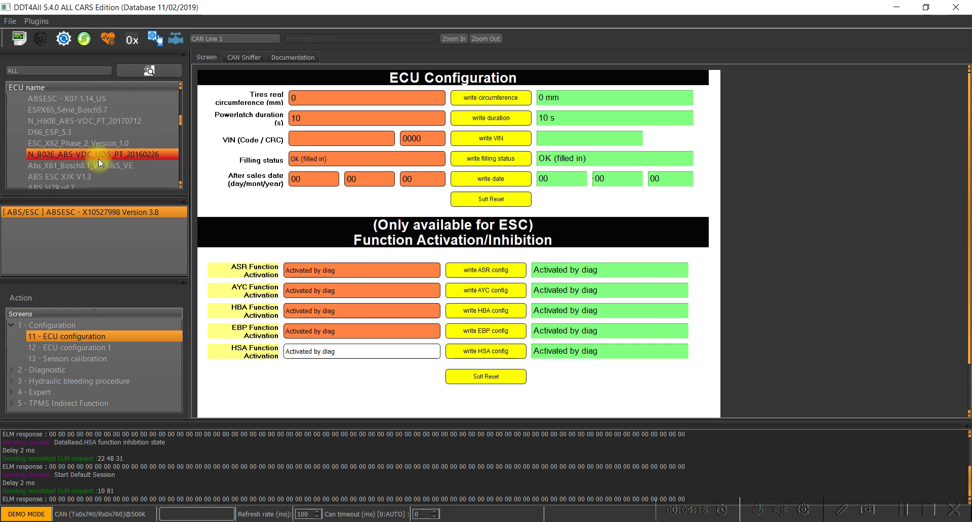
scroll(99, 159, up, 2)
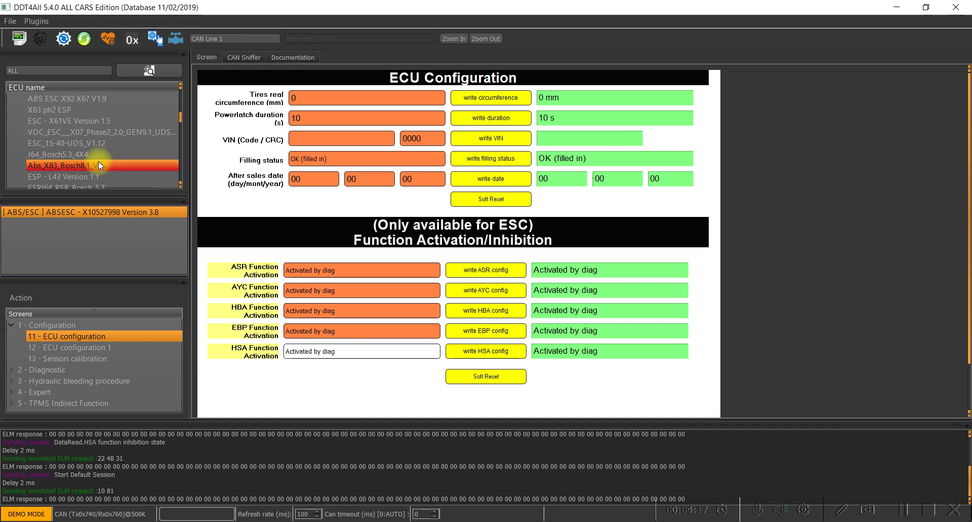
click(86, 99)
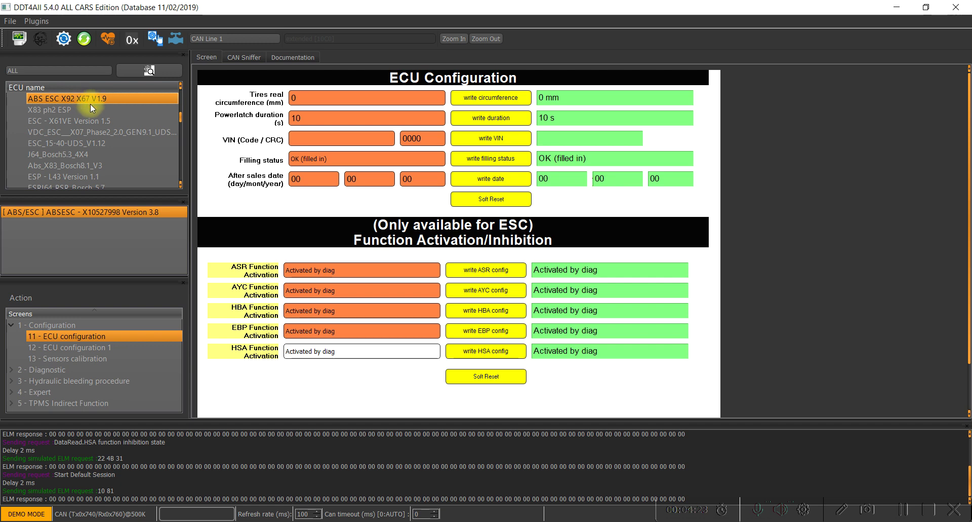
scroll(123, 141, up, 1)
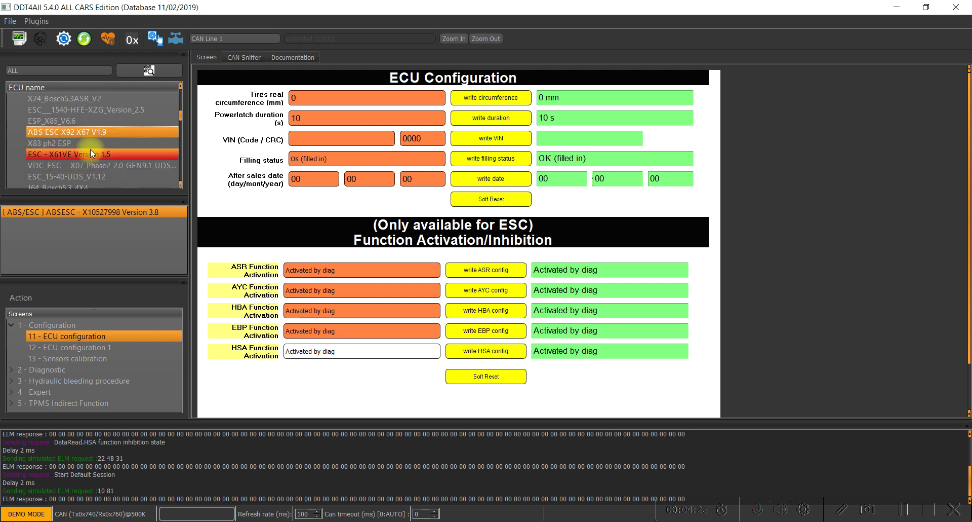
double_click(83, 132)
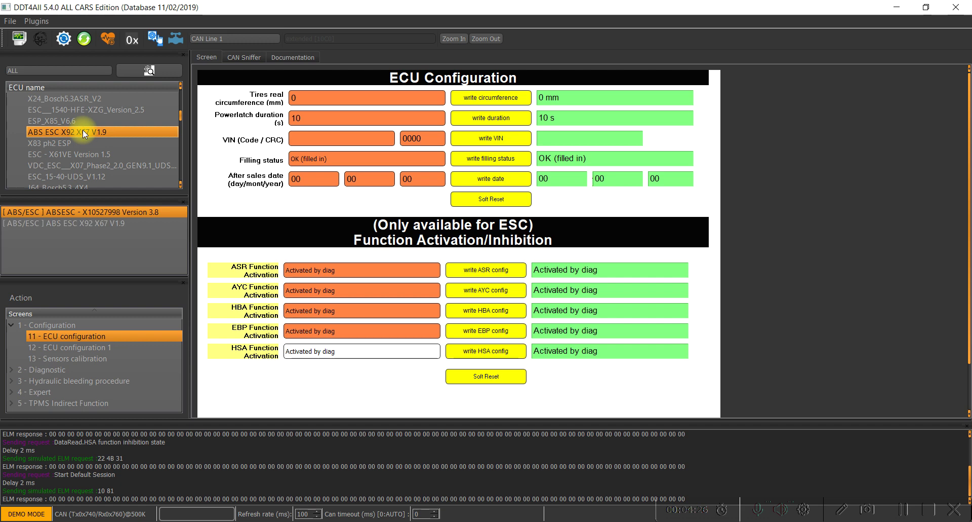
click(74, 224)
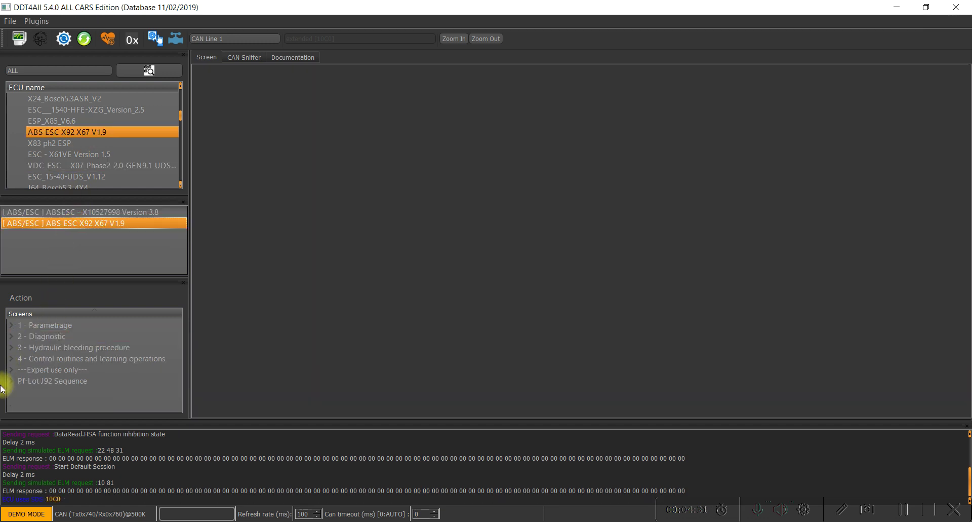
Expand 1 - Parametrage and open 11 - ECU Configuration for ABS ESC X92 X67 V1.9
click(12, 328)
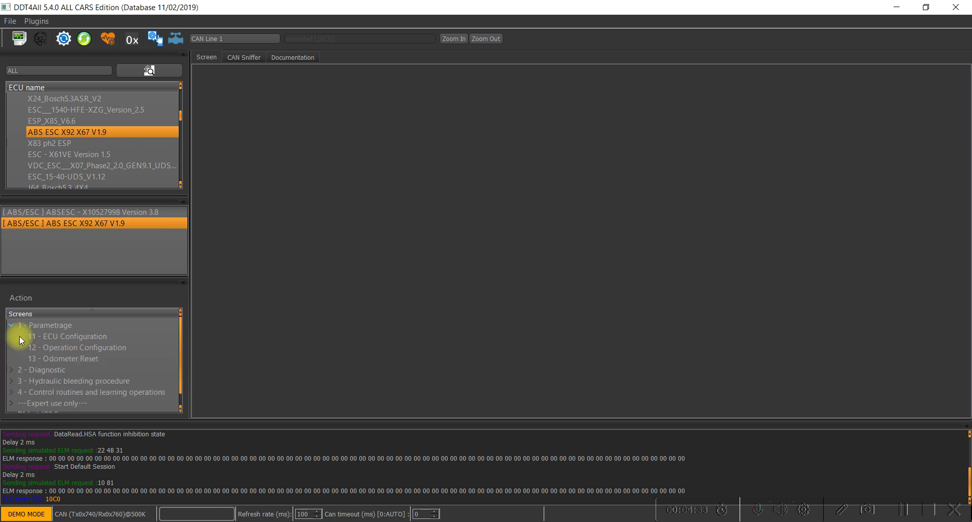
click(70, 336)
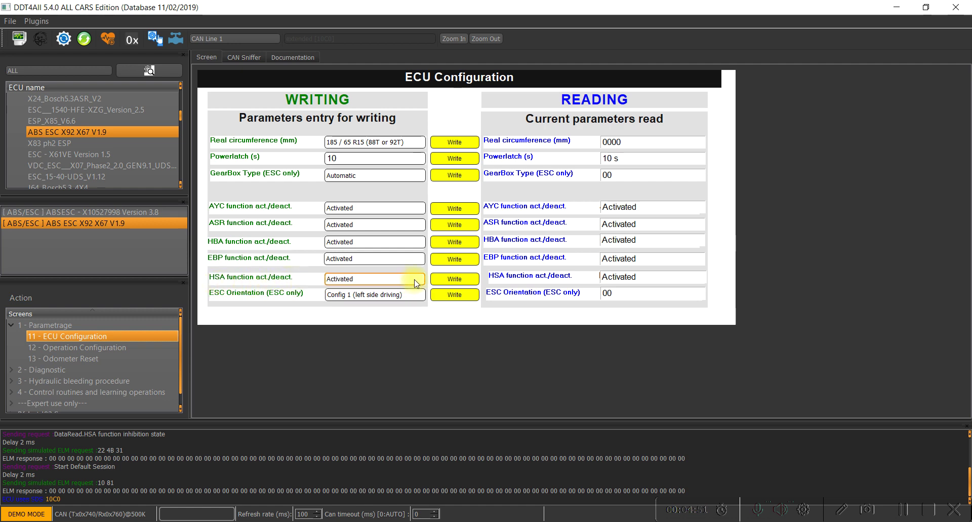
With expert mode on, choose an HSA function act./deact. value and write it to the ECU
click(41, 41)
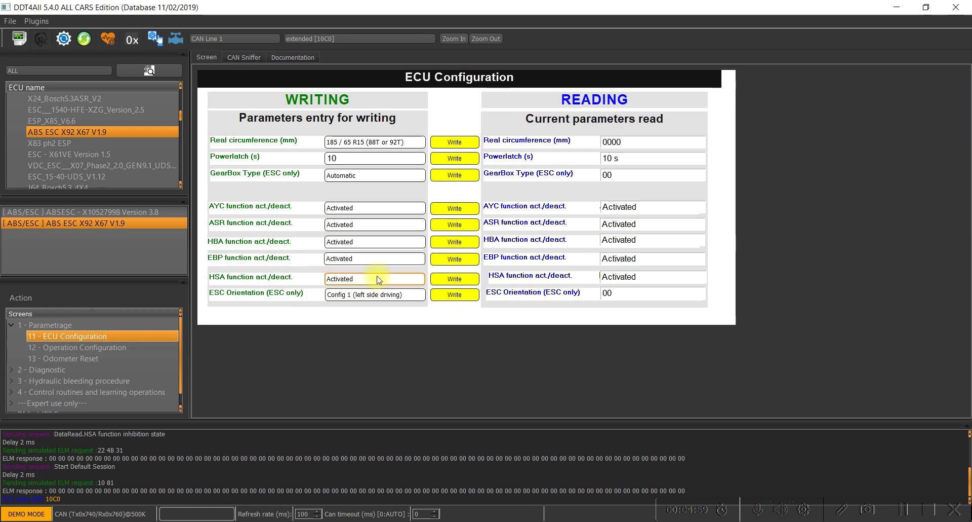
click(397, 280)
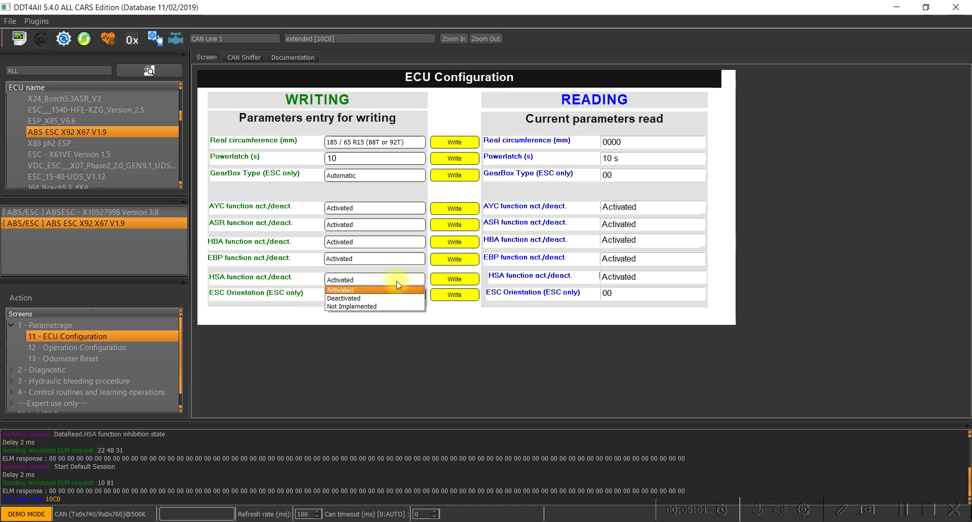
click(367, 290)
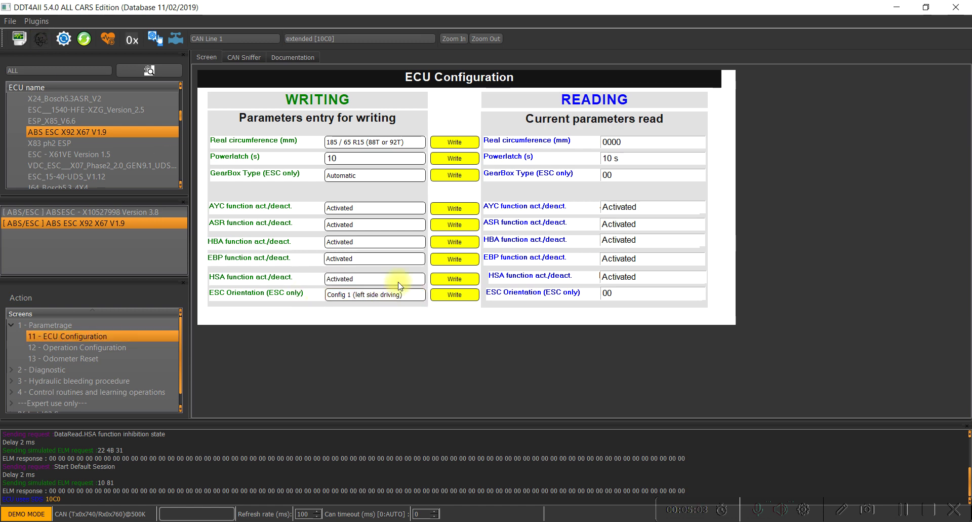
click(455, 279)
click(458, 280)
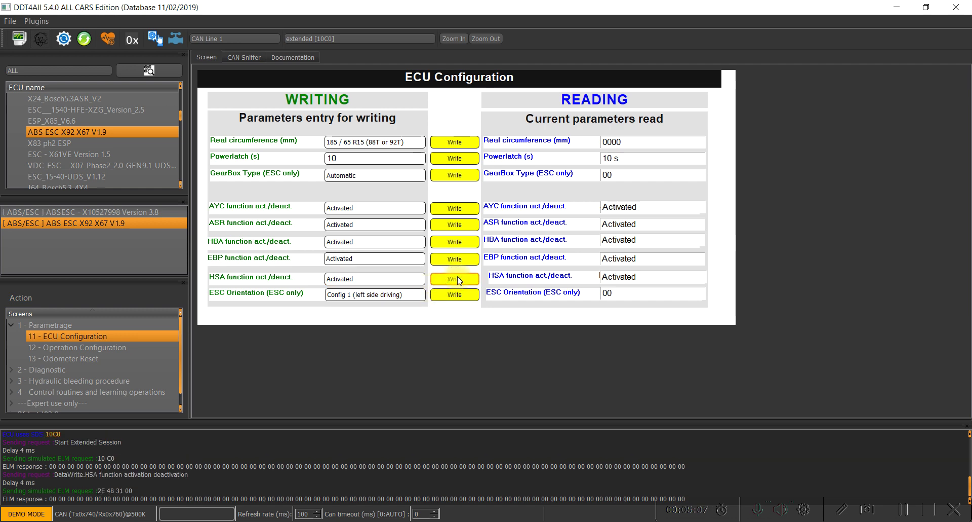